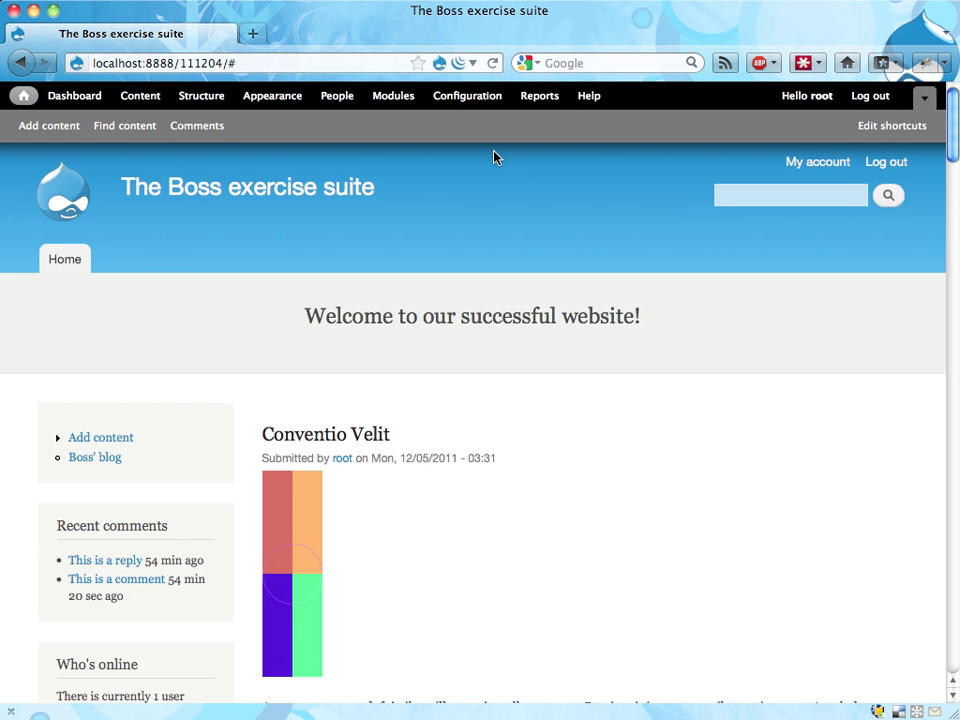
Replace the '#' in the address with 'about-us' to load the About us page.
left_click(300, 63)
key("BackSpace")
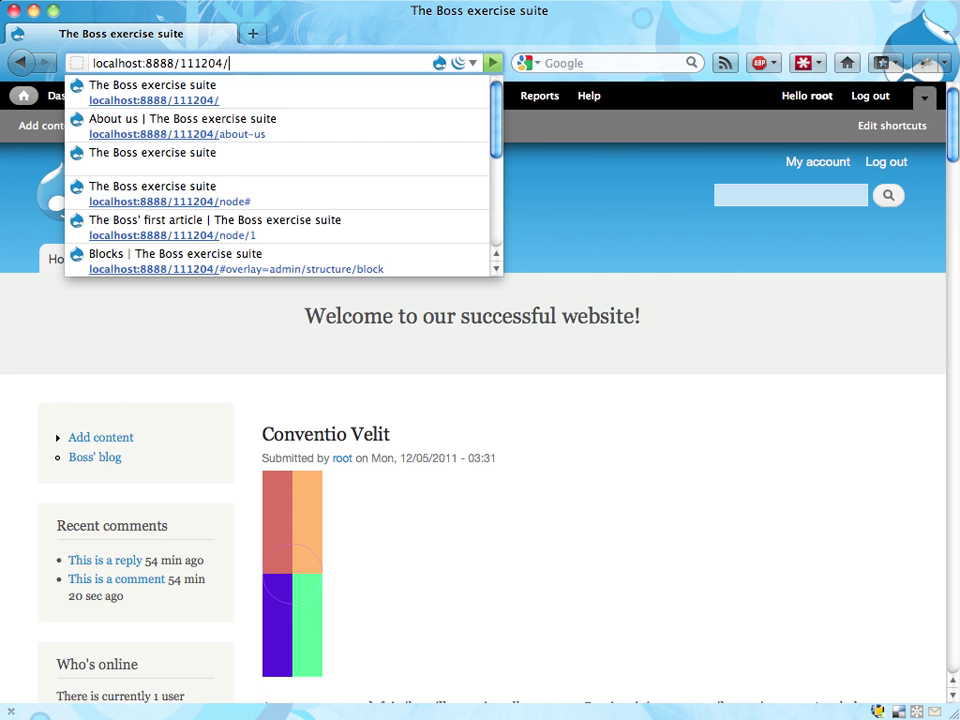
type("about-us")
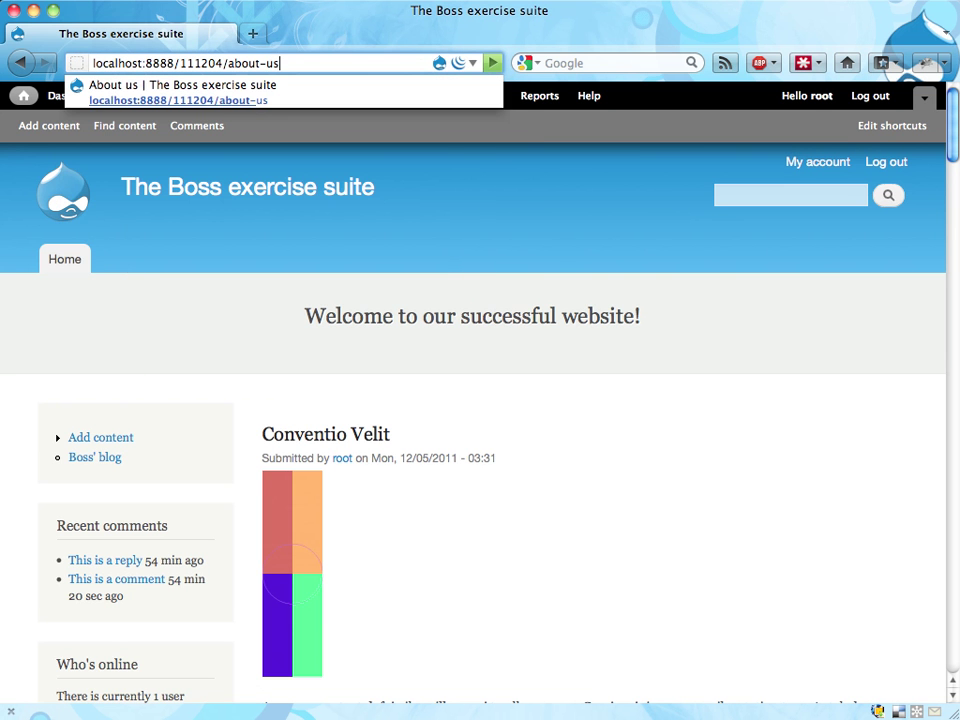
key("Return")
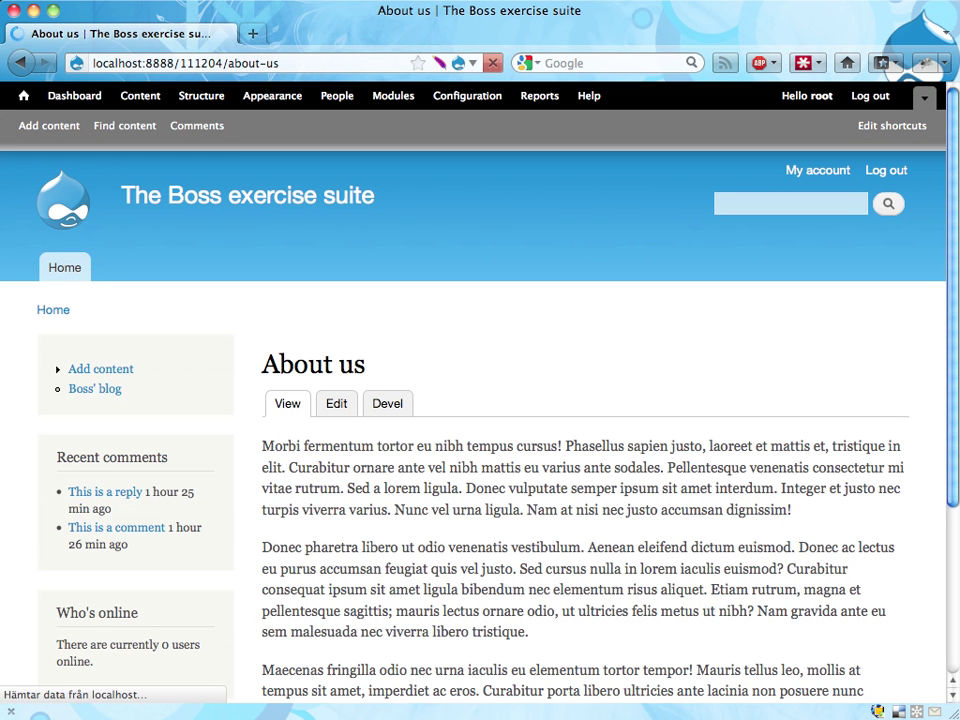
Return to the front page via the 'The Boss exercise suite' site name link.
left_click(168, 200)
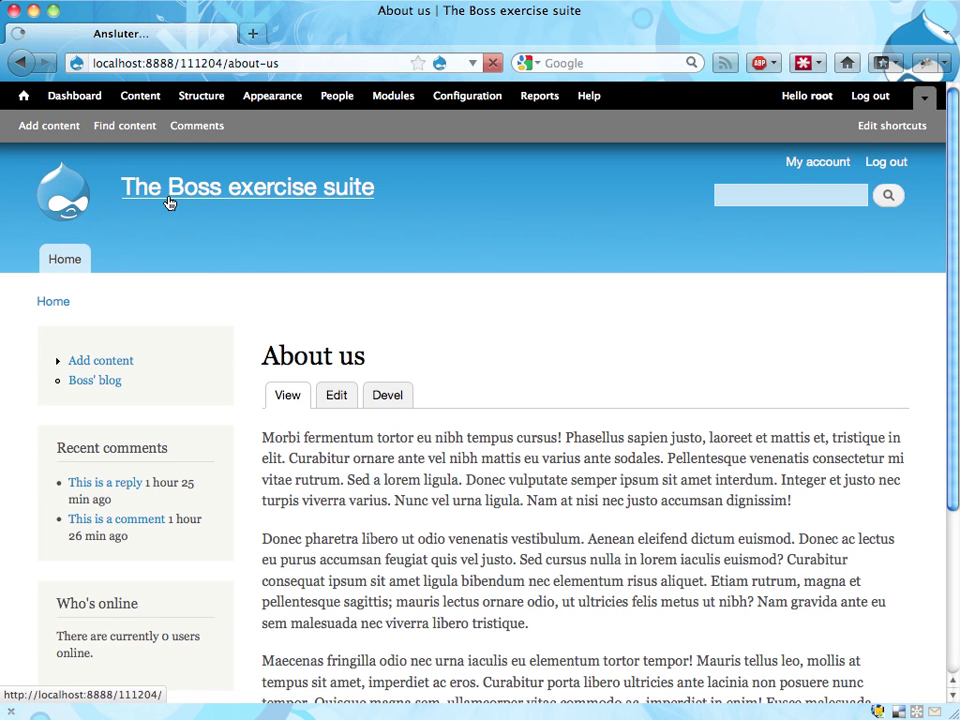